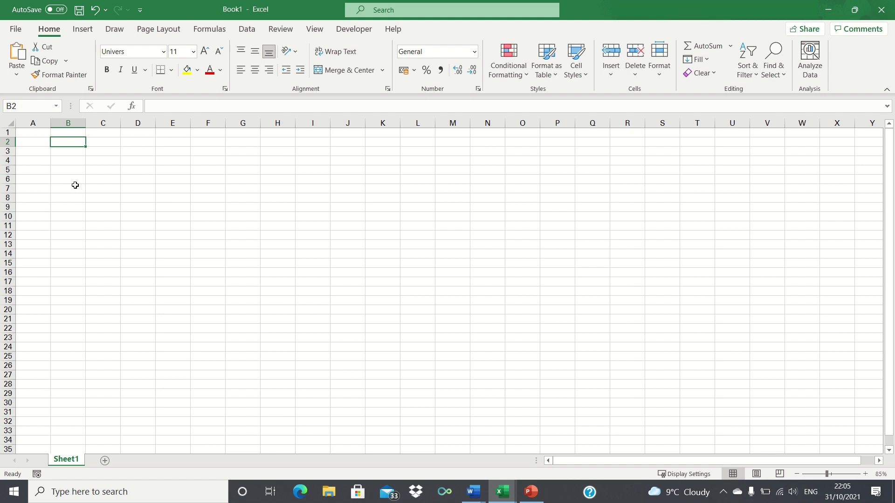
Select the whole sheet and set every column width to 20.
left_click(12, 123)
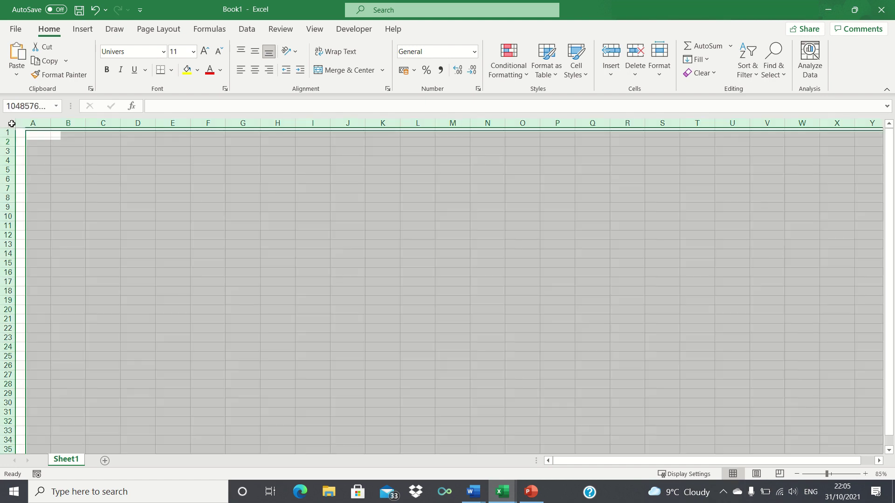
right_click(75, 123)
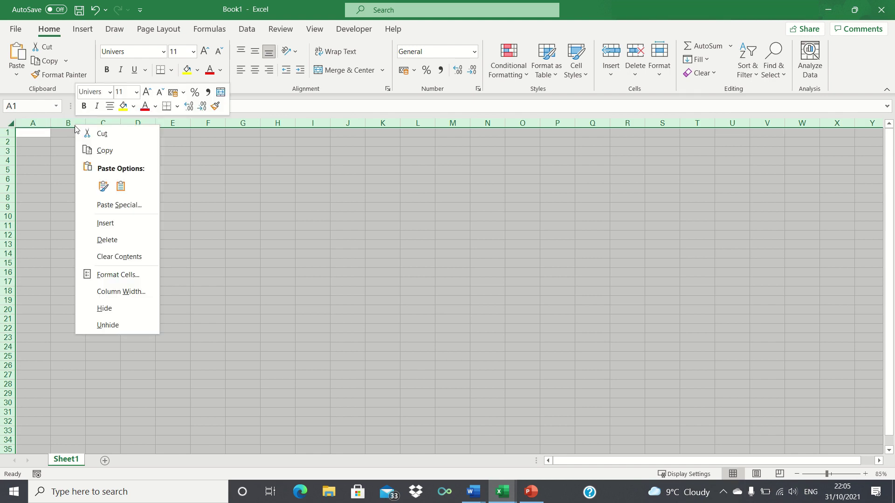
left_click(105, 291)
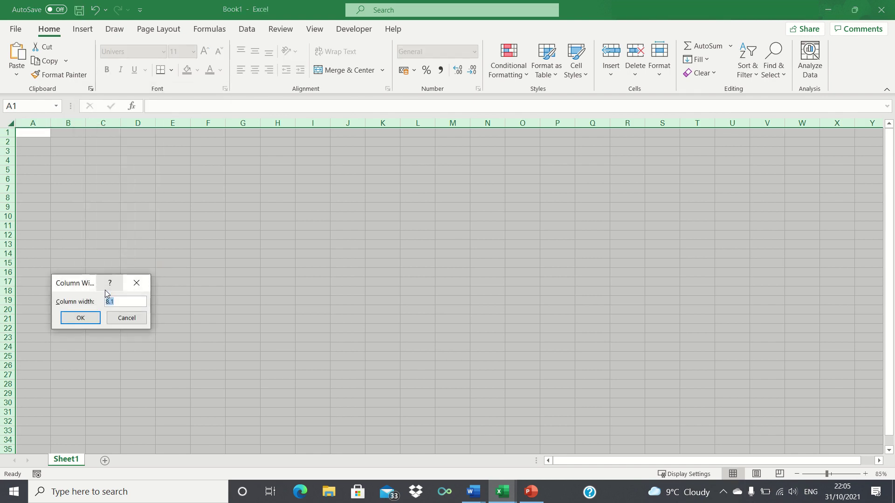
type("20")
key("Return")
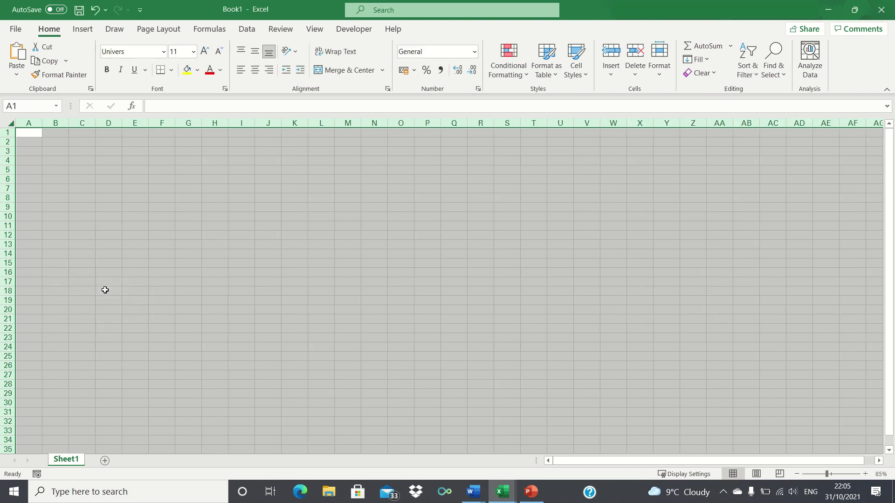
Set every row height to 29.
right_click(11, 246)
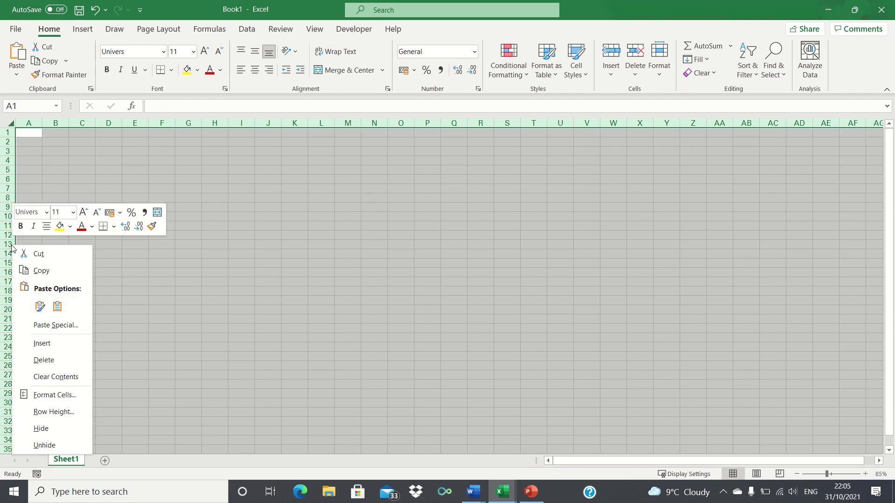
left_click(60, 411)
type("29")
key("Return")
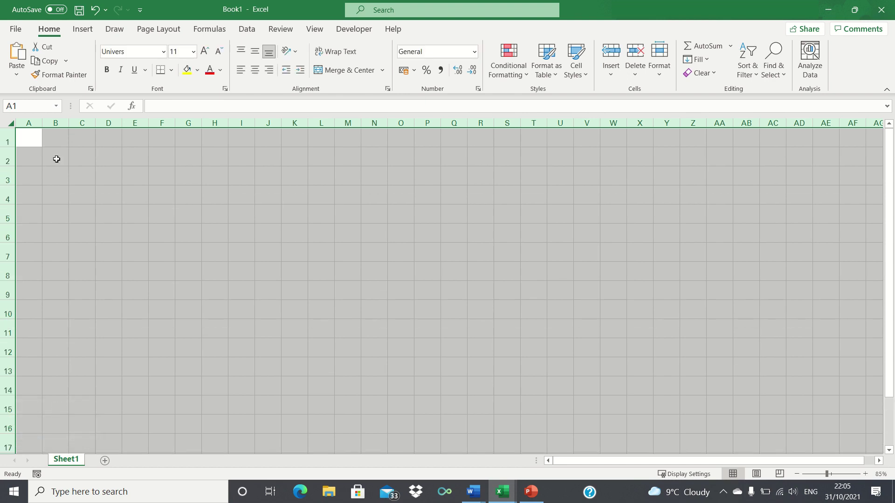
Select B2:H2 and merge and centre it into one cell.
left_click(57, 158)
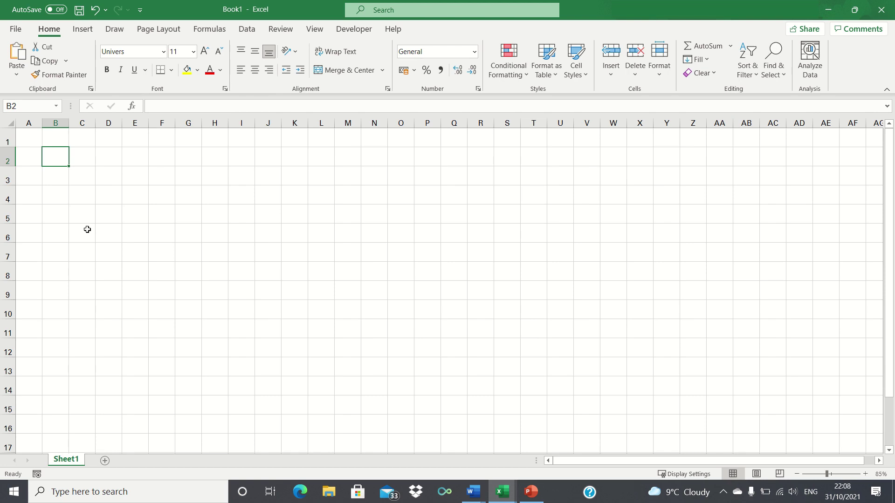
key("shift+Right")
key("shift+Right")
key("shift+Right")
key("shift+Right")
key("shift+Right")
key("shift+Right")
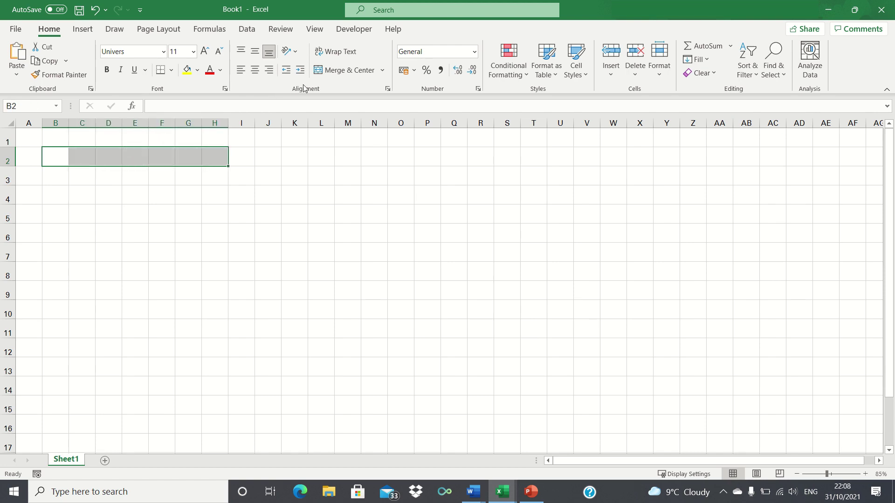
left_click(331, 70)
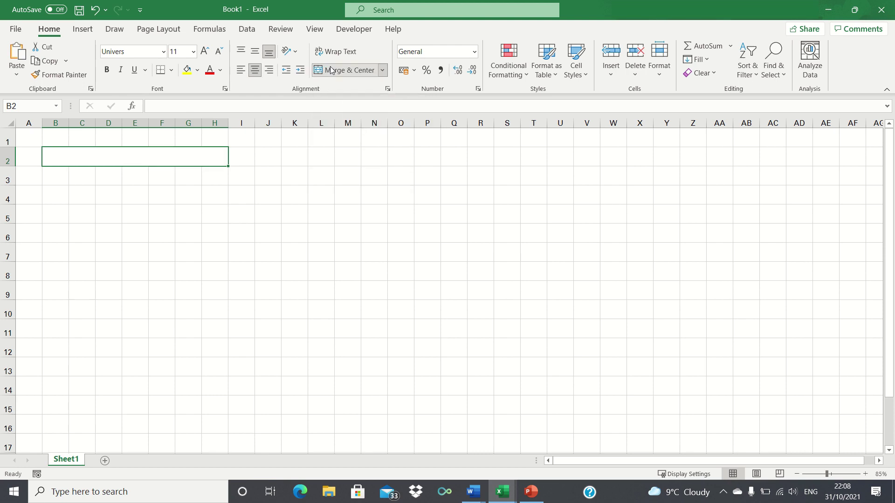
Enter January 22 in the merged cell so it shows Jan-22, right-aligned.
key("Down")
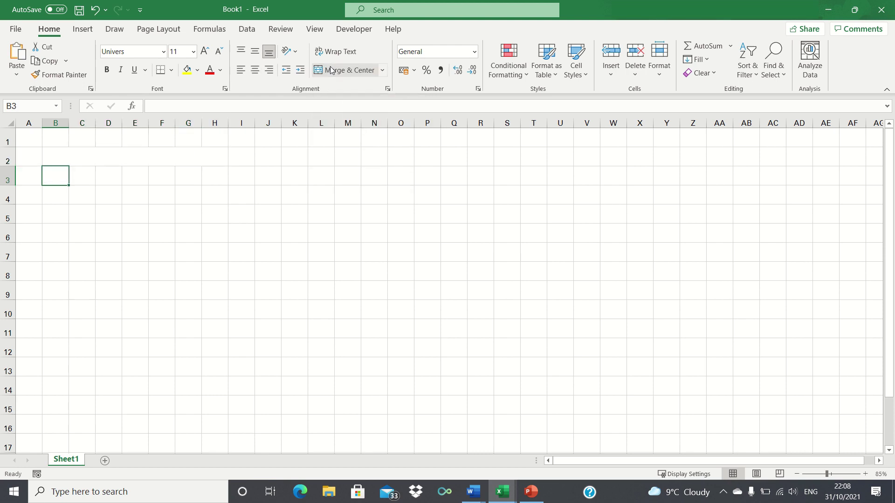
key("Up")
type("January 22")
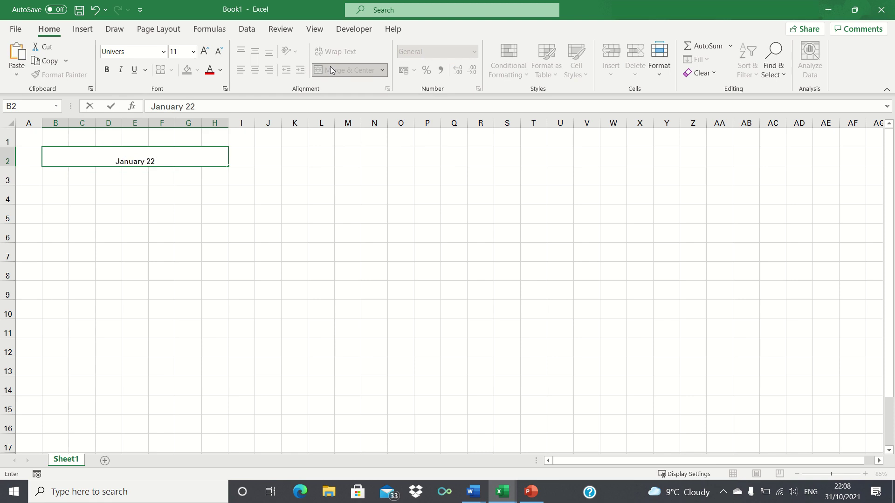
key("Return")
key("Up")
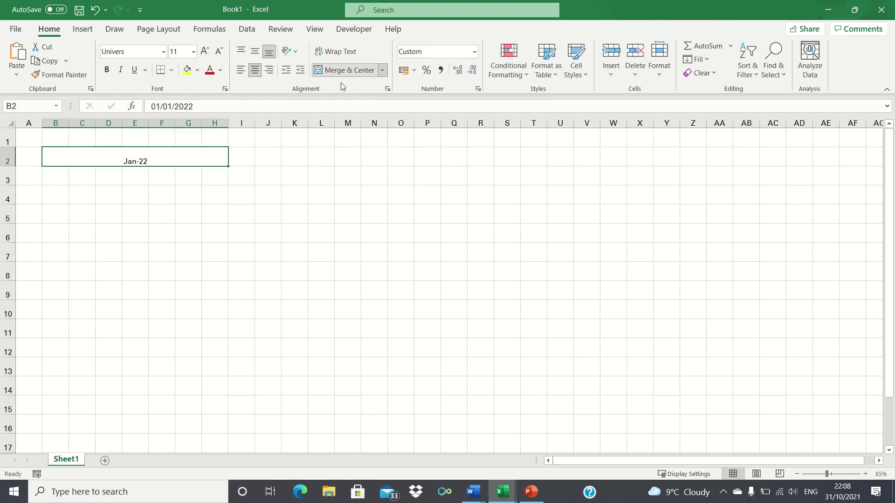
left_click(269, 70)
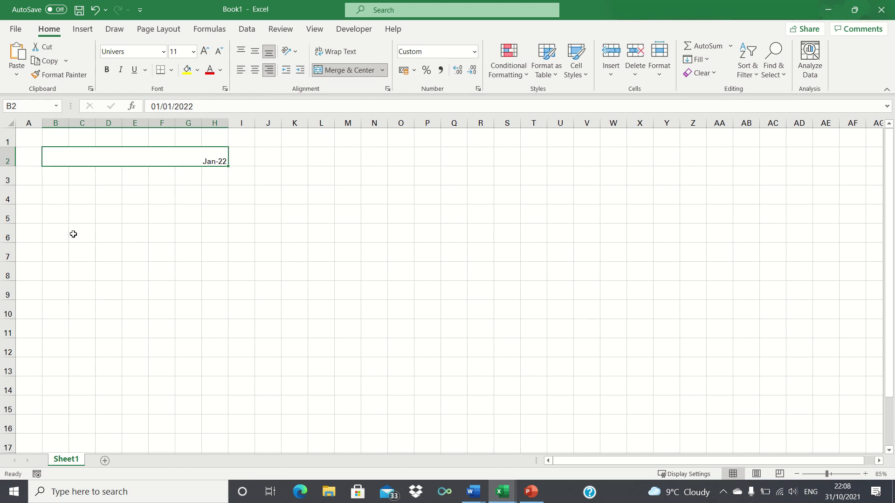
Type the weekday headings Mo, Tu, We, Th, Fr, Sa, Su across B3:H3.
left_click(56, 176)
type("Mo")
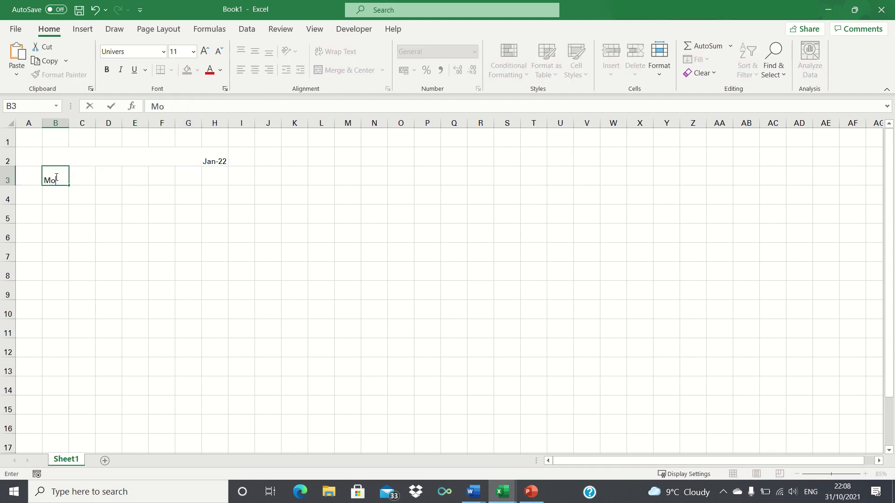
key("Tab")
type("Tu")
key("Tab")
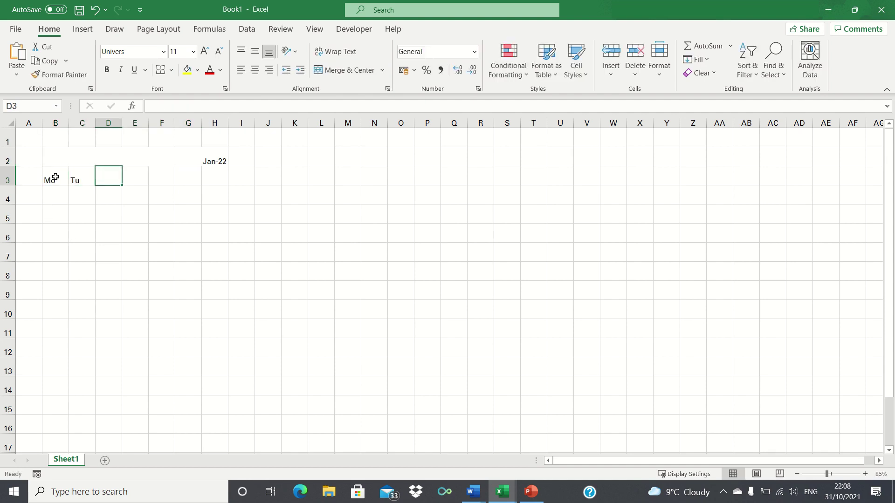
type("We")
key("Tab")
type("Th")
key("Tab")
type("Fr")
key("Tab")
type("Sa")
key("Tab")
type("Su")
key("Down")
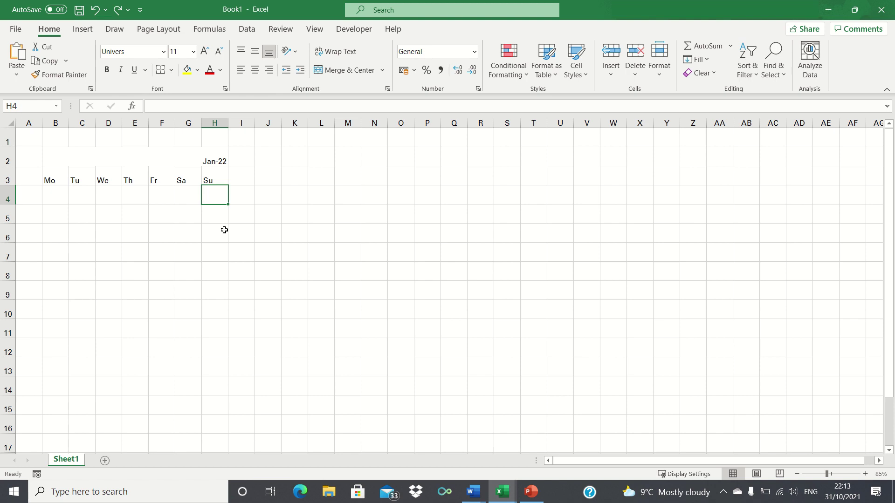
Apply the custom number format dd to B4:H9 through Format Cells.
key("shift+Left")
key("shift+Left")
key("shift+Left")
key("shift+Left")
key("shift+Left")
key("shift+Left")
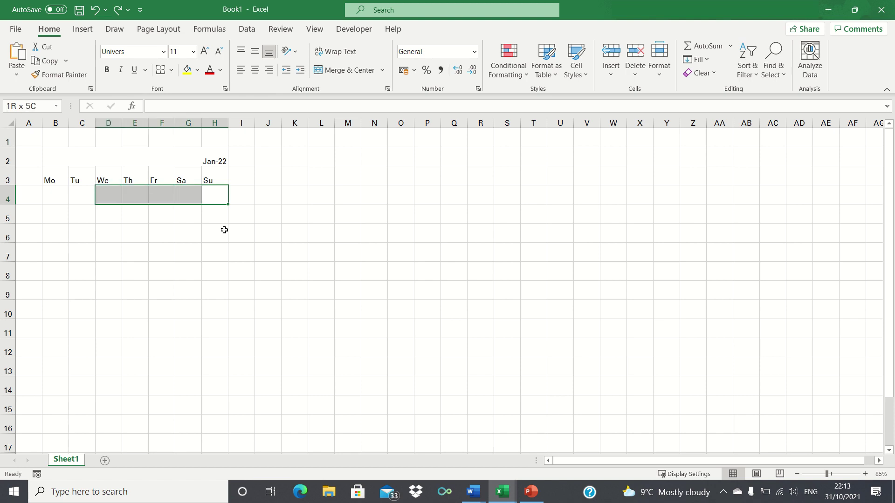
key("shift+Down")
key("shift+Down")
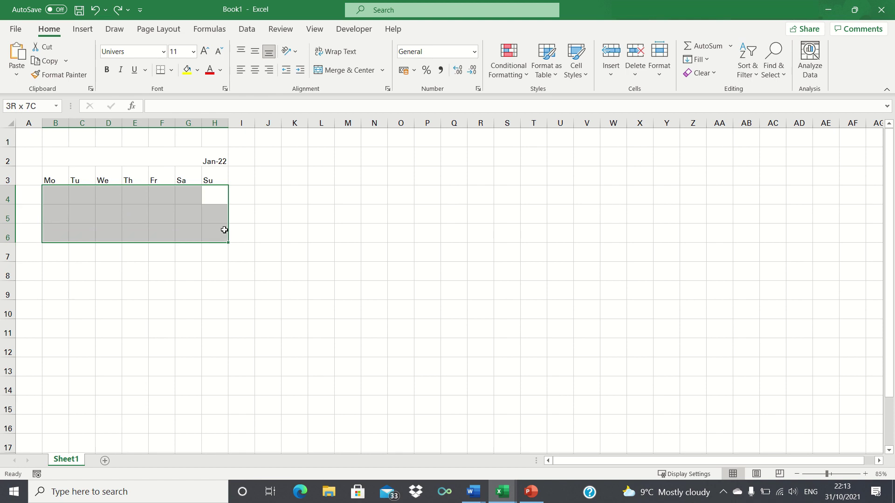
key("shift+Down")
key("shift+Down")
key("shift+Down")
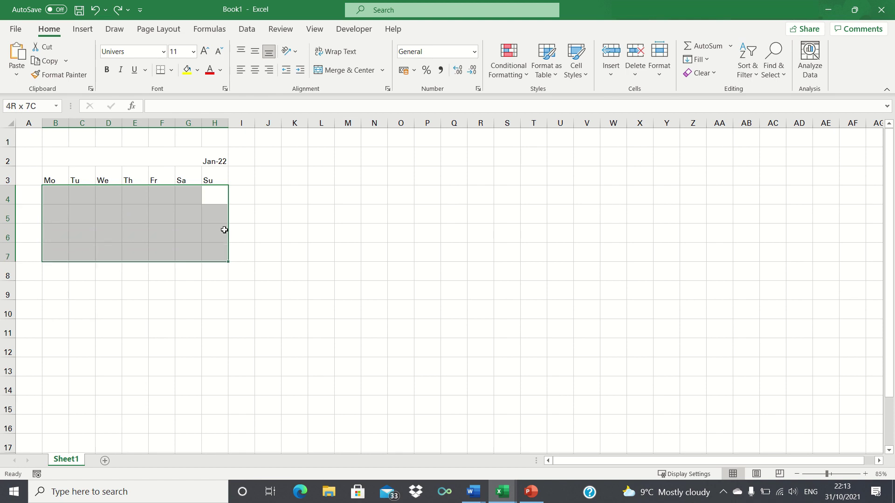
right_click(181, 228)
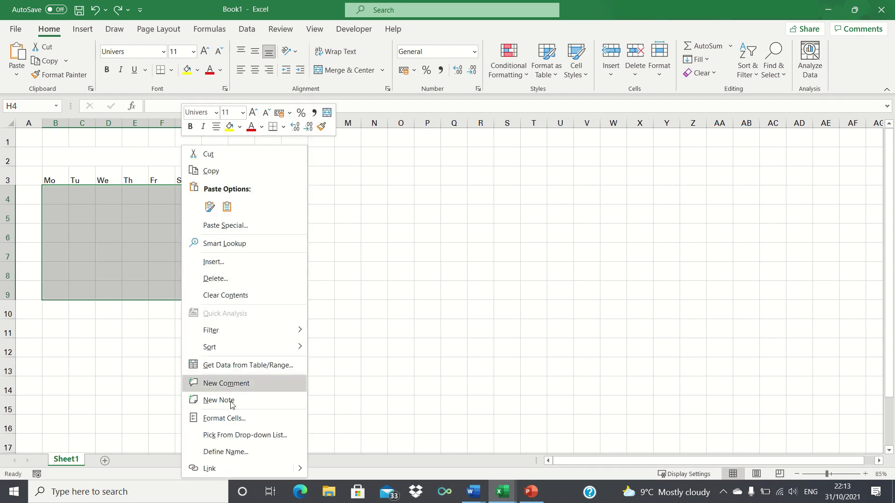
left_click(252, 420)
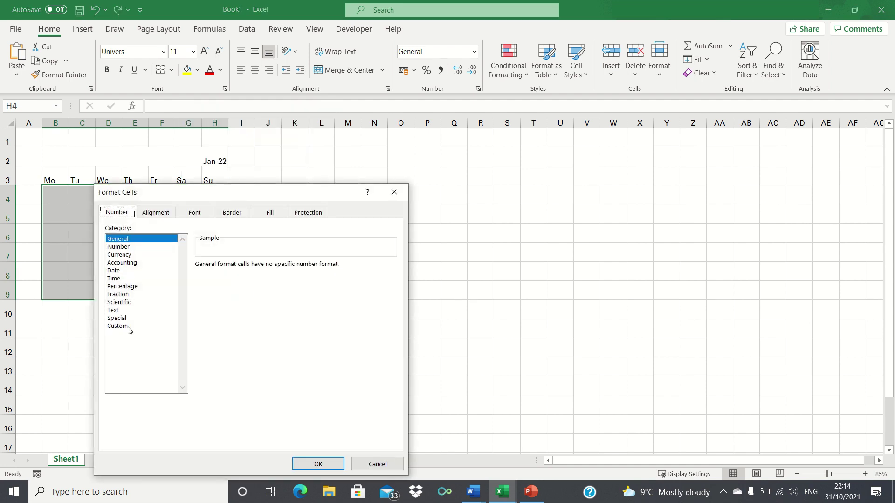
left_click(126, 327)
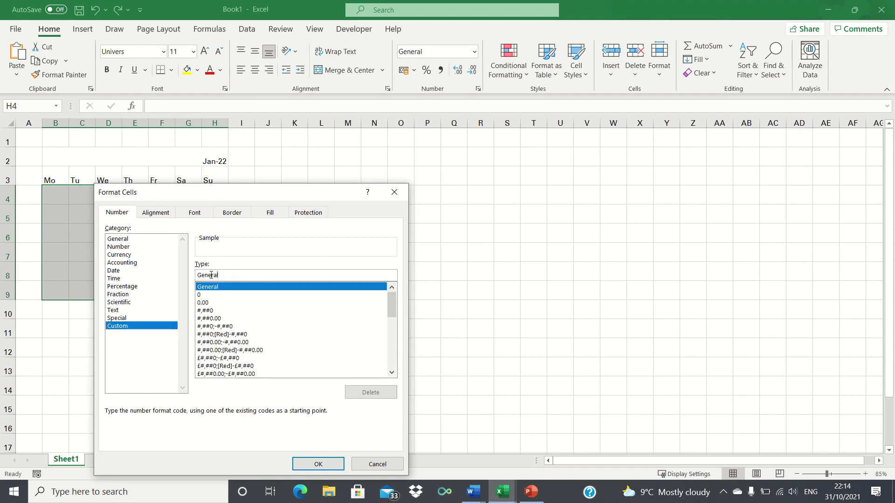
left_click_drag(227, 276, 183, 276)
type("dd")
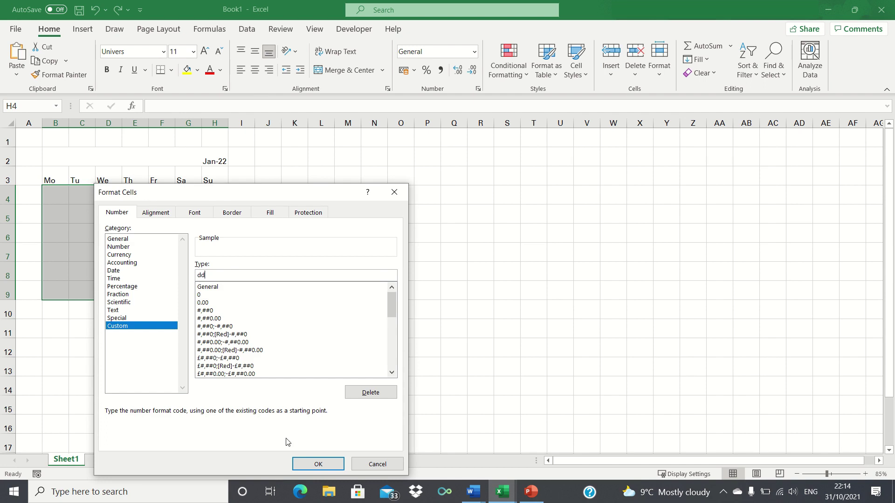
left_click(317, 464)
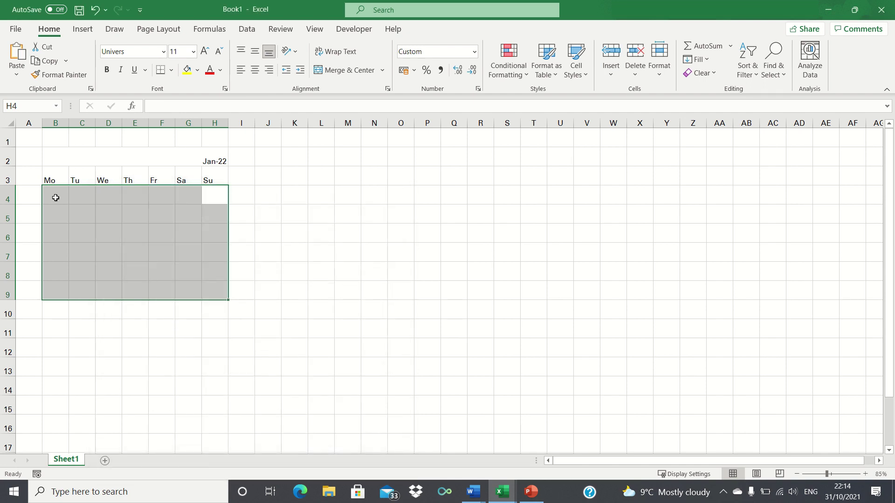
left_click(56, 195)
left_click(835, 487)
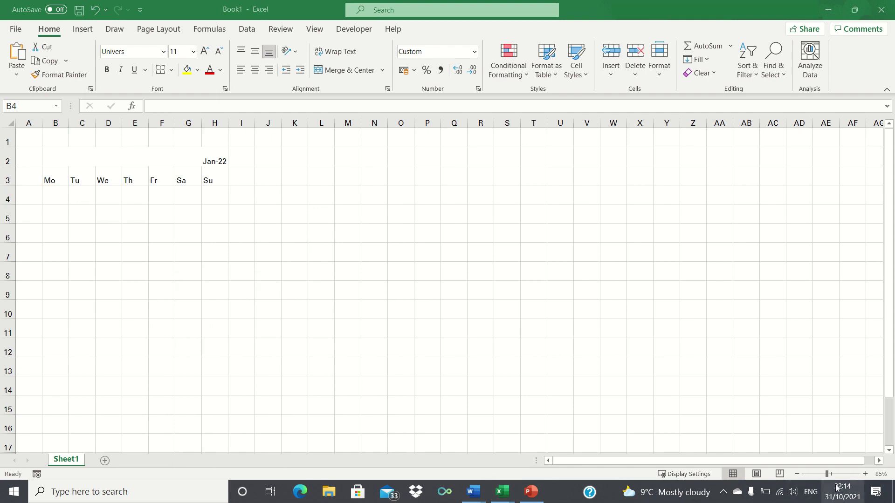
left_click(873, 134)
left_click(874, 133)
left_click(873, 134)
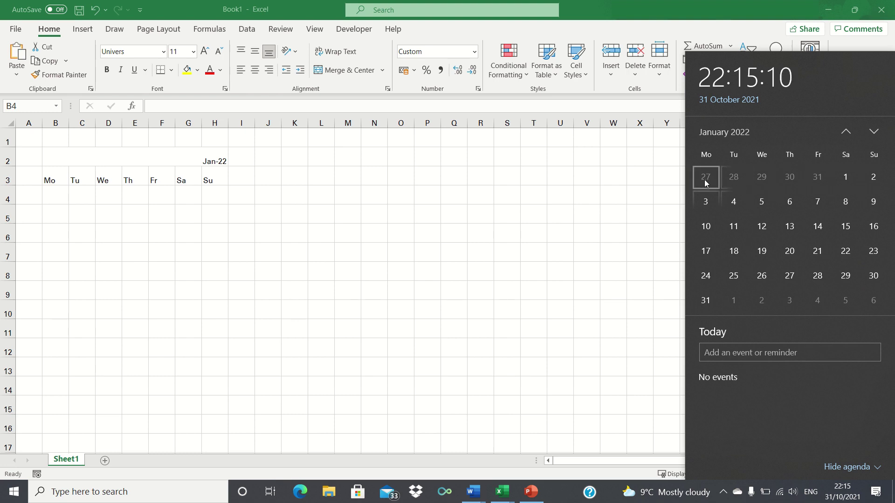
left_click(67, 191)
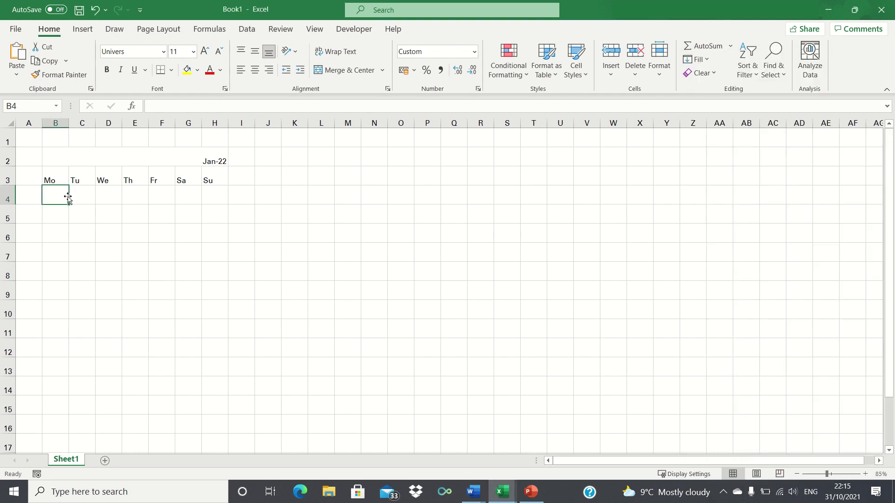
Enter 27/12/2 in B4 and =B4+1 in C4, filled across to H4.
type("27/12/2")
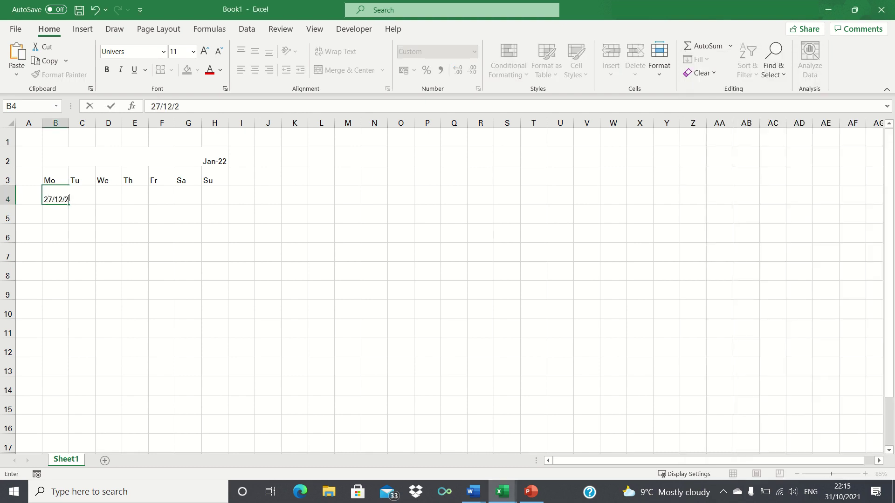
key("Return")
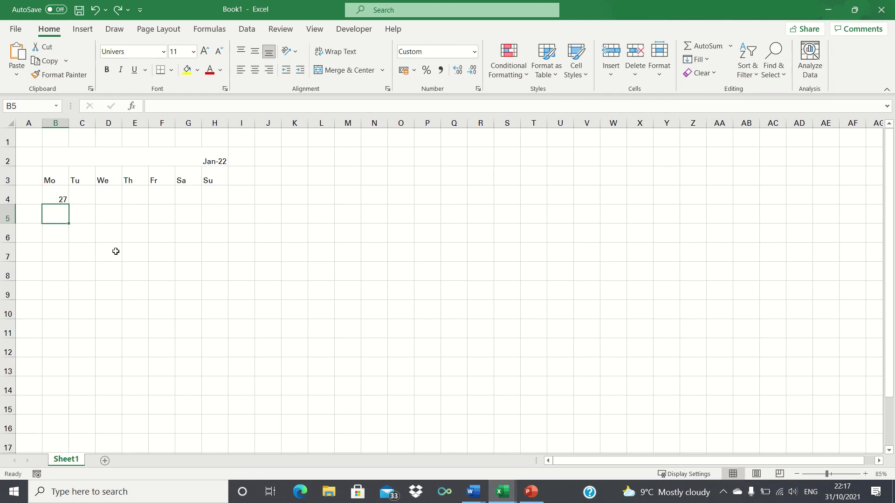
key("Right")
key("Up")
type("=B4+1")
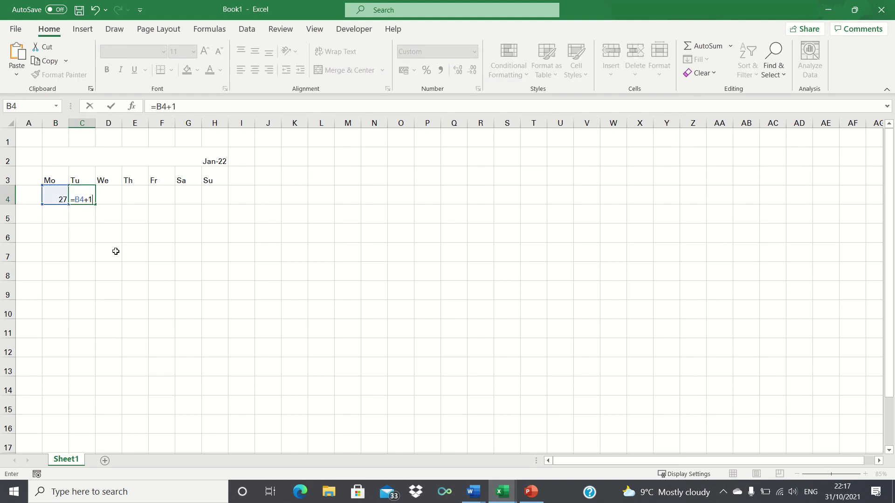
key("Return")
key("Up")
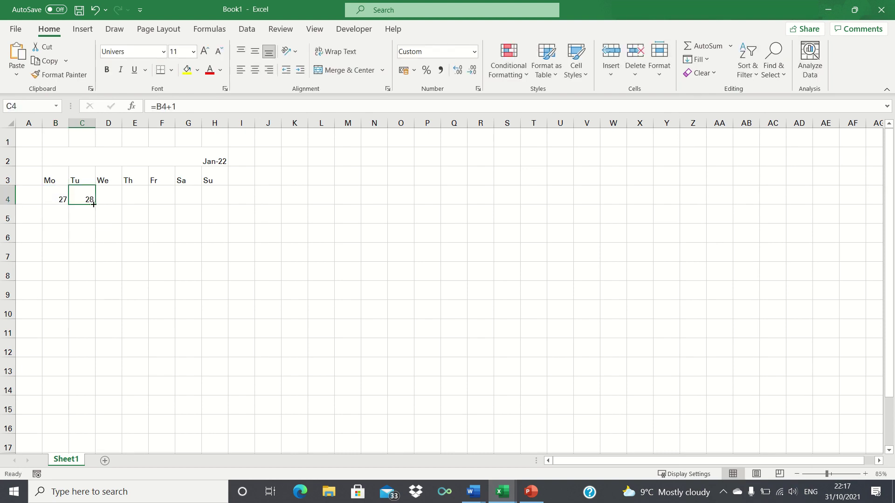
left_click_drag(96, 204, 218, 203)
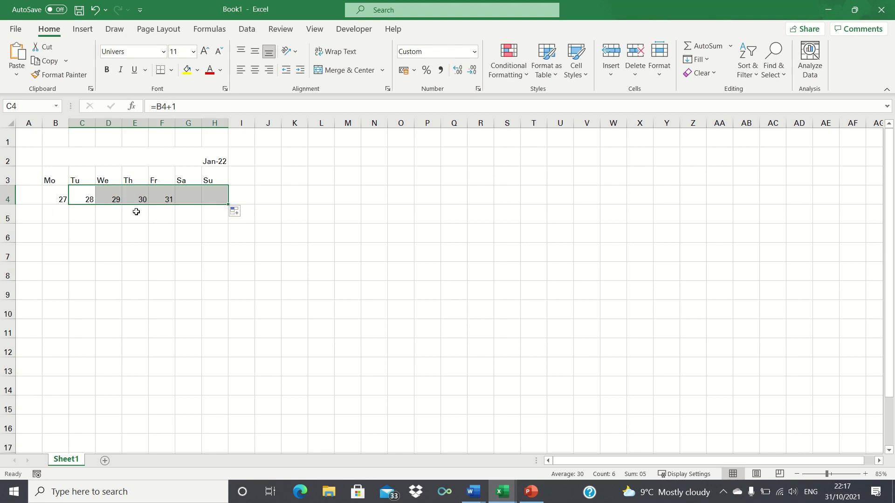
Start week two with =H4+1 in B5 and =B5+1 in C5, copied across to H5.
left_click(56, 215)
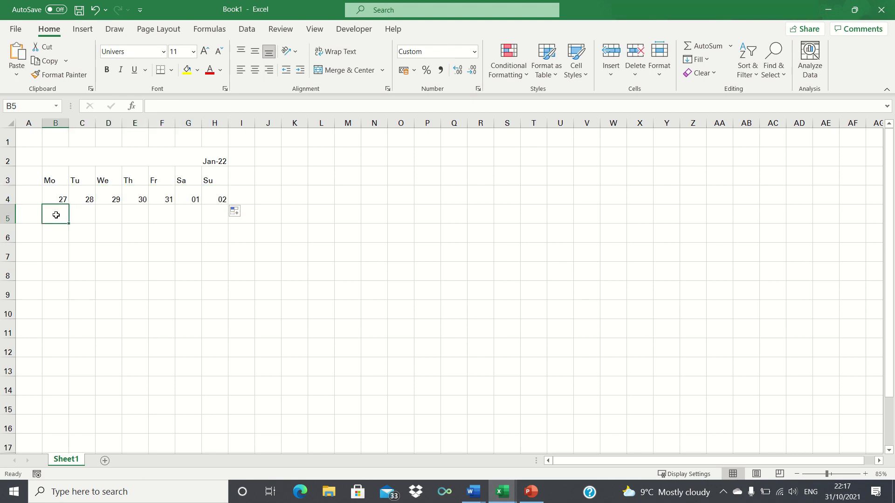
type("=")
key("Up")
key("ctrl+Right")
type("+1")
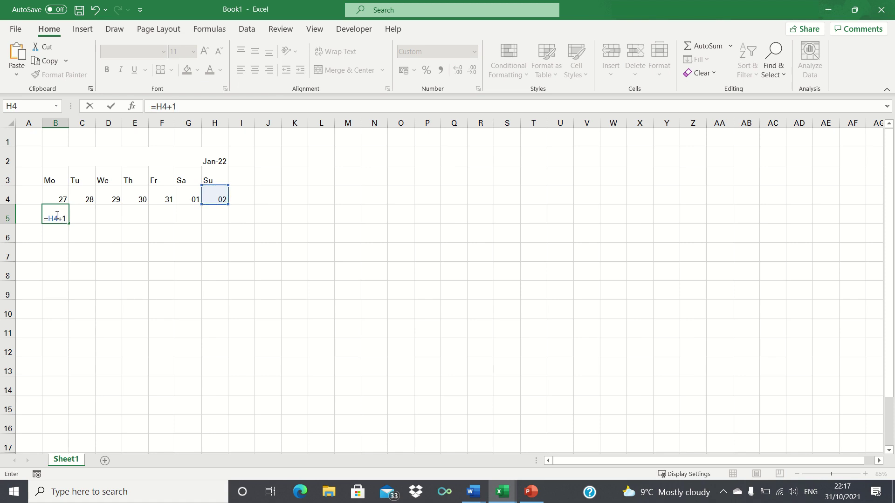
key("Return")
key("Right")
key("Up")
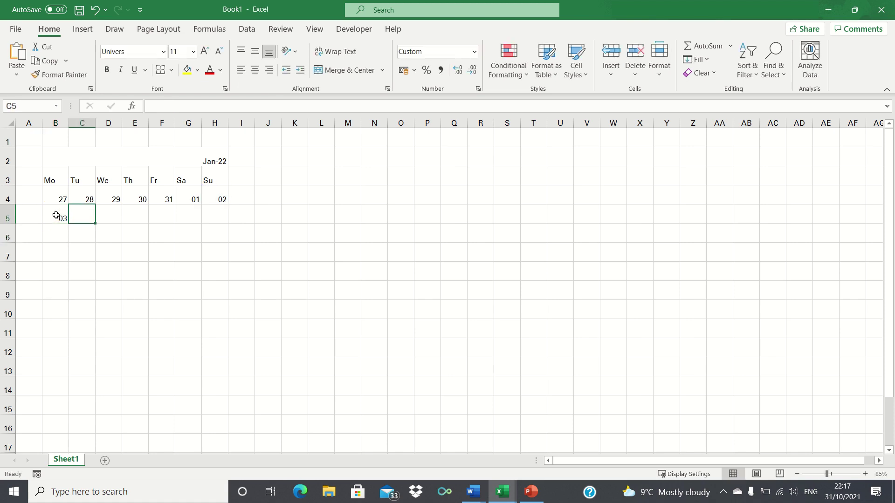
type("=")
key("Left")
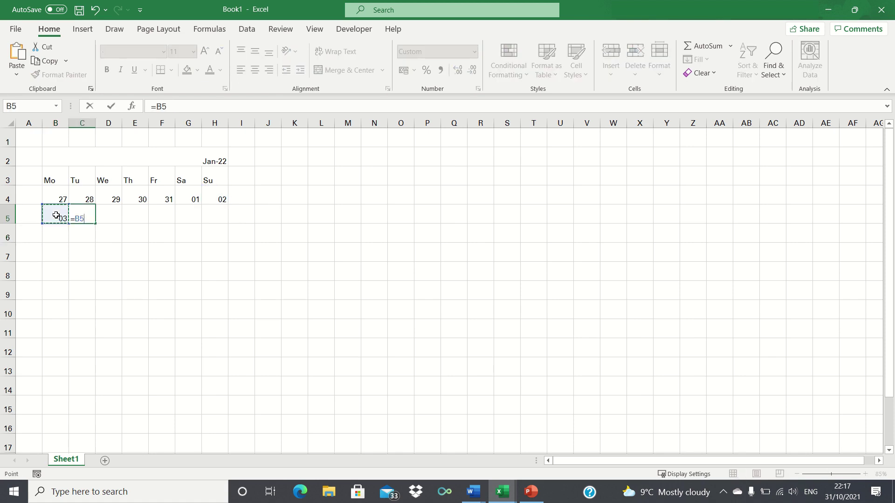
type("+1")
key("Return")
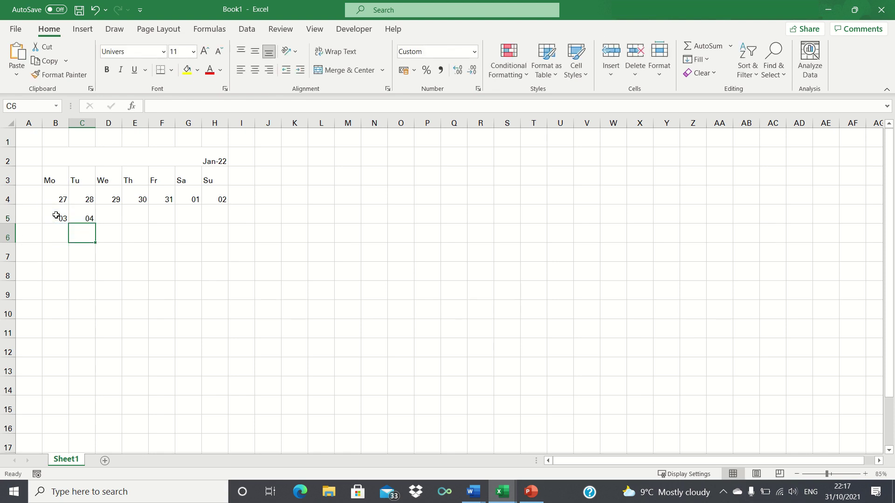
key("Up")
left_click_drag(95, 224, 227, 224)
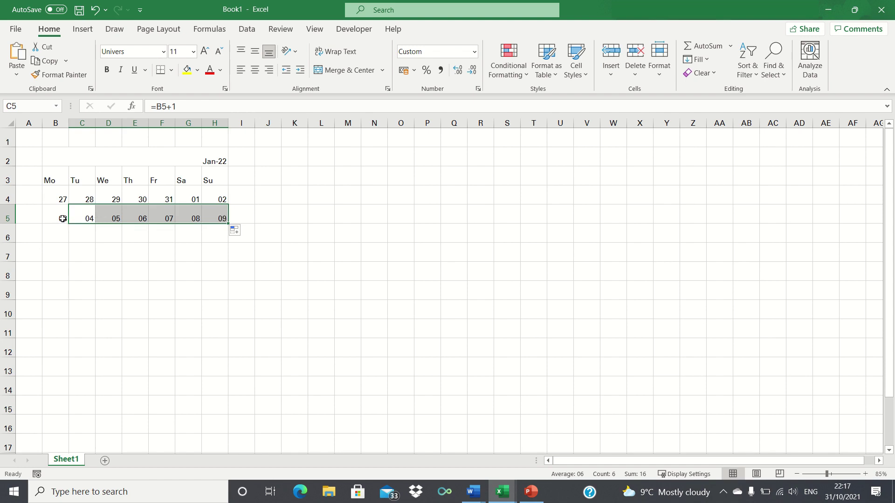
left_click_drag(62, 219, 216, 291)
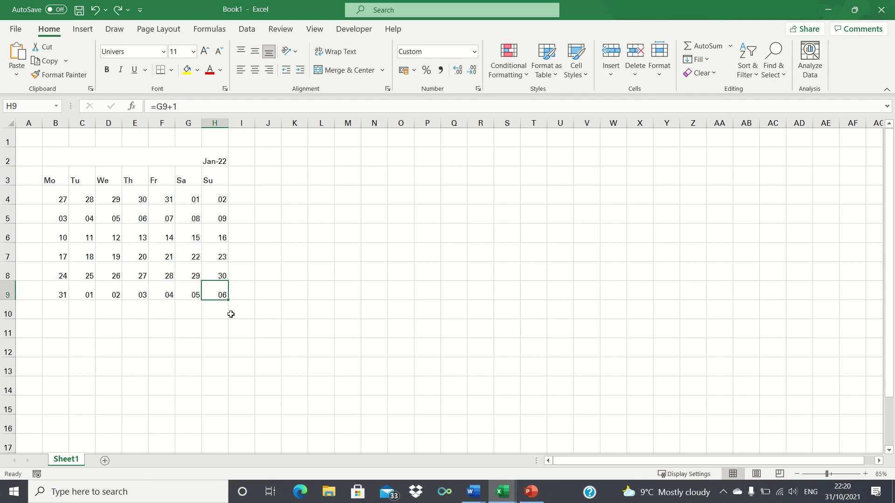
Select the calendar block B2:H9 and centre its contents horizontally and vertically.
key("ctrl+shift+Left")
key("shift+Up")
key("shift+Up")
key("shift+Up")
key("shift+Up")
key("shift+Up")
key("shift+Up")
key("shift+Up")
key("shift+Up")
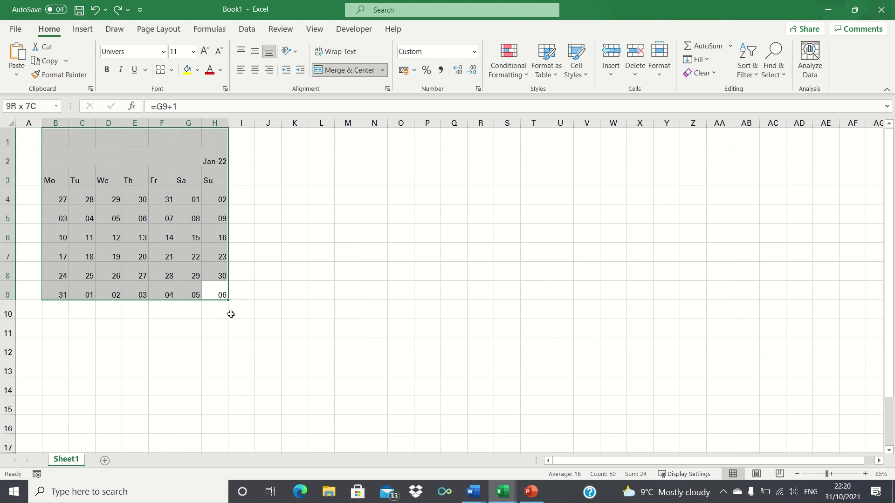
key("shift+Down")
left_click(255, 70)
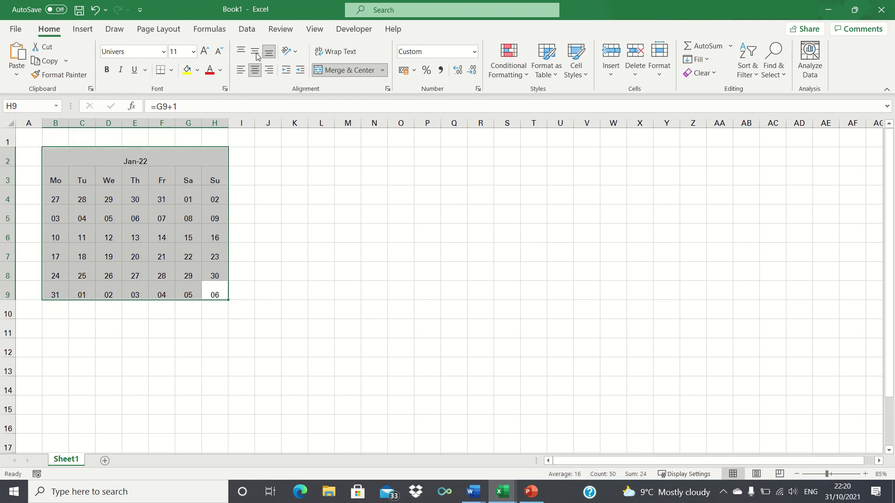
left_click(255, 51)
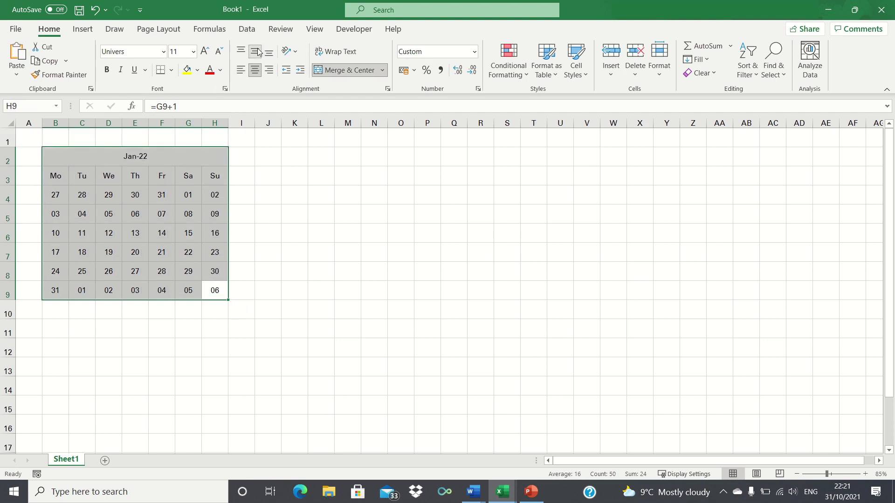
Shade the calendar dark grey with light text and hide the sheet gridlines.
left_click(198, 70)
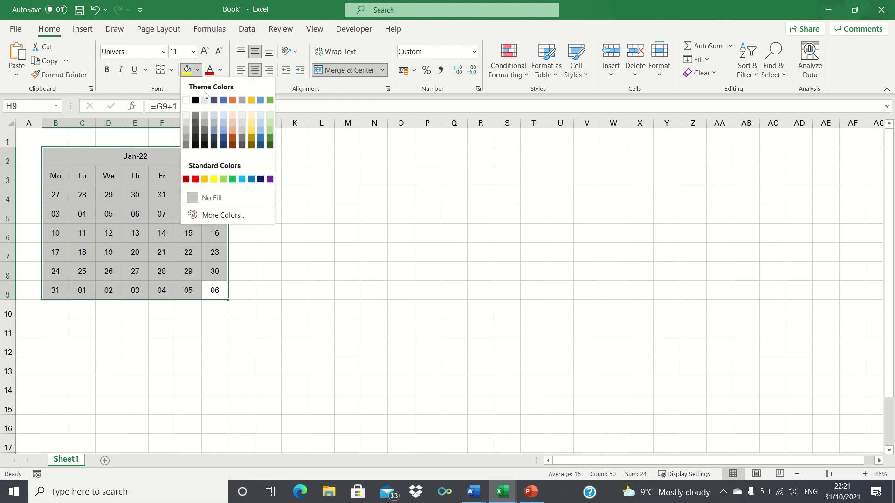
left_click(205, 131)
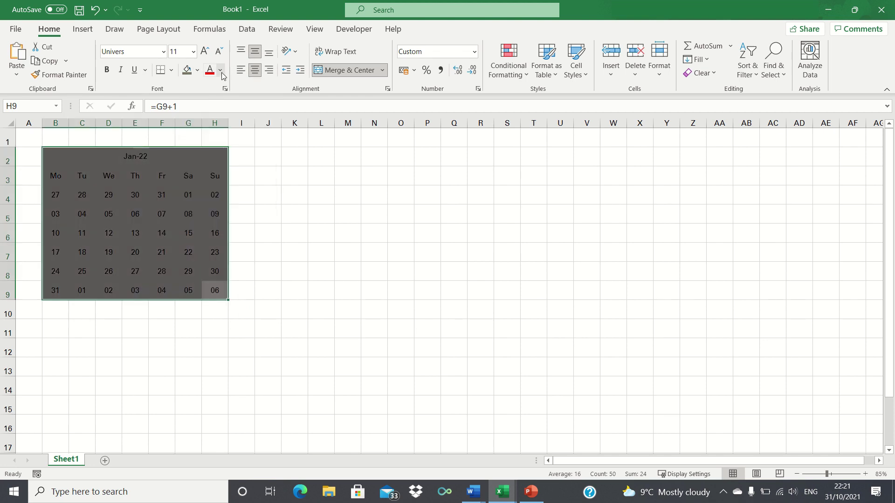
left_click(222, 73)
left_click(209, 118)
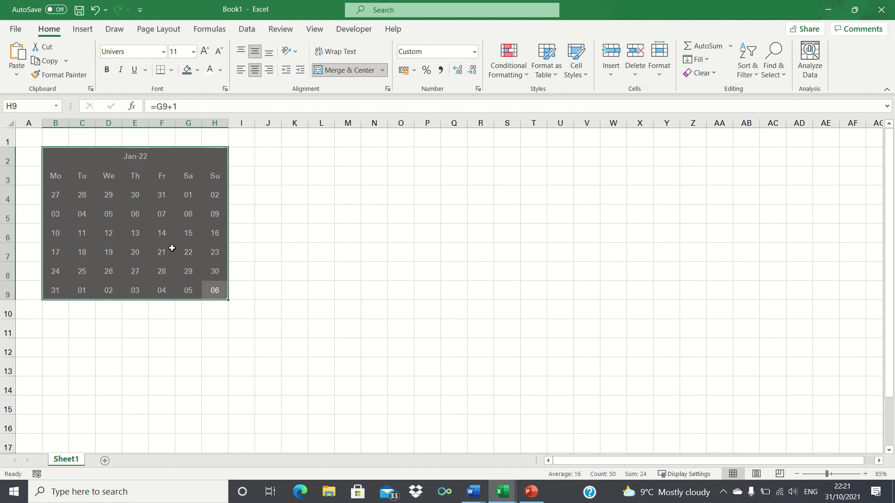
left_click(316, 30)
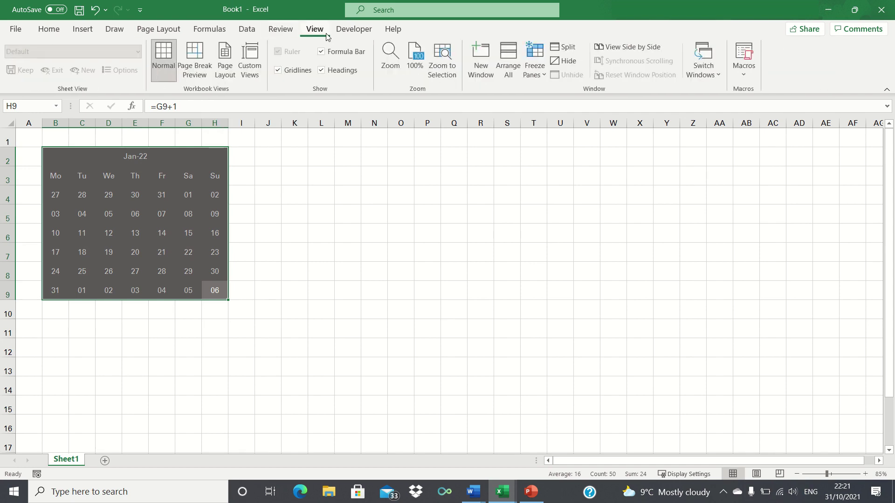
left_click(278, 71)
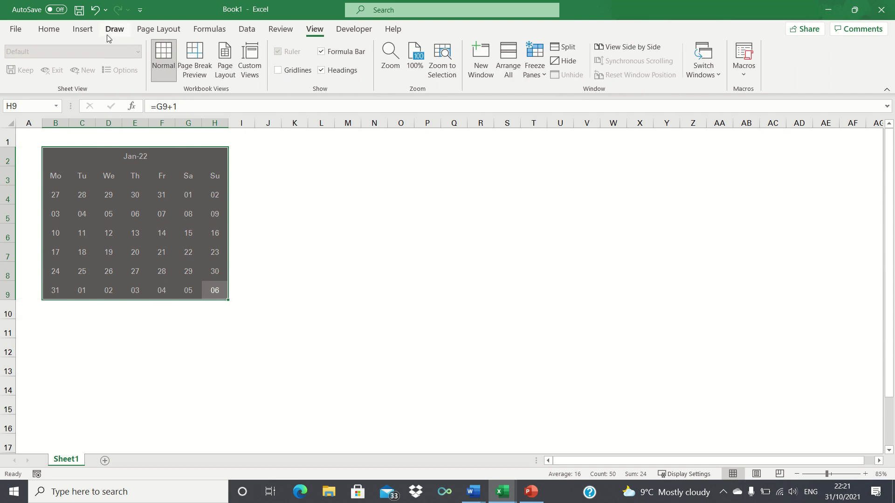
left_click(50, 29)
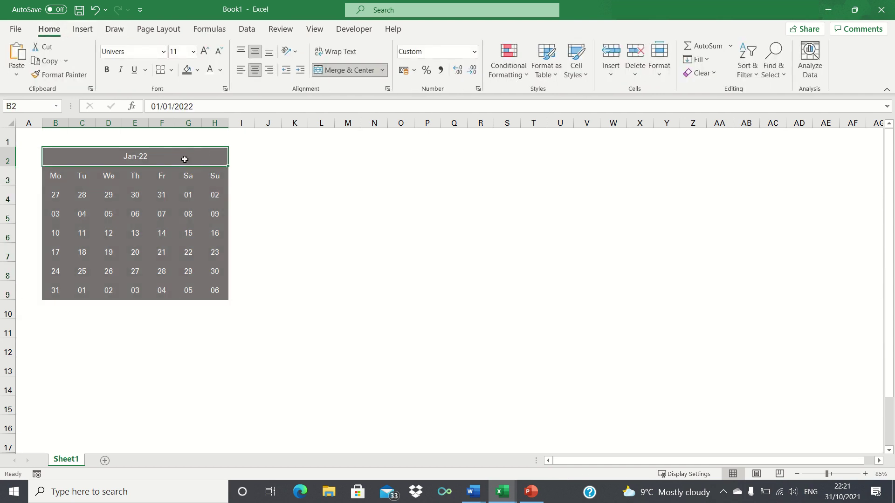
Right-align the Jan-22 heading, then copy the calendar block and paste it at J2.
left_click(270, 71)
left_click(268, 156)
key("Left")
key("Left")
key("ctrl+a")
key("ctrl+c")
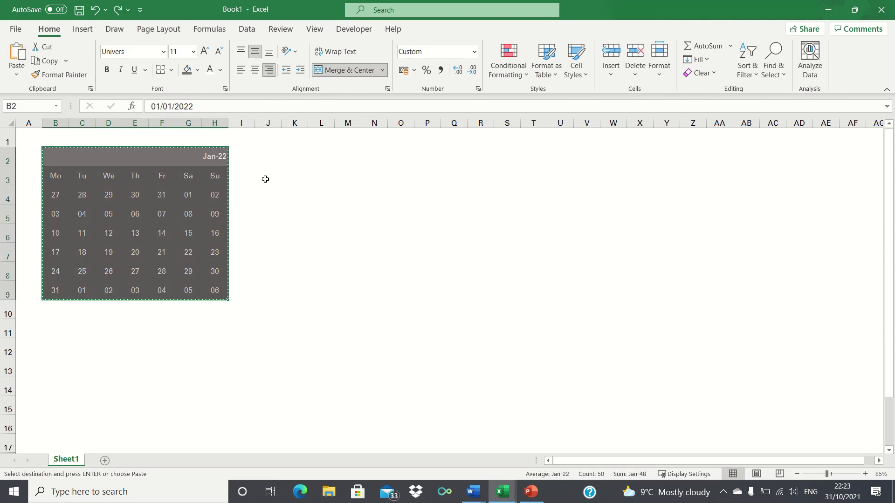
key("Right")
key("Right")
key("ctrl+v")
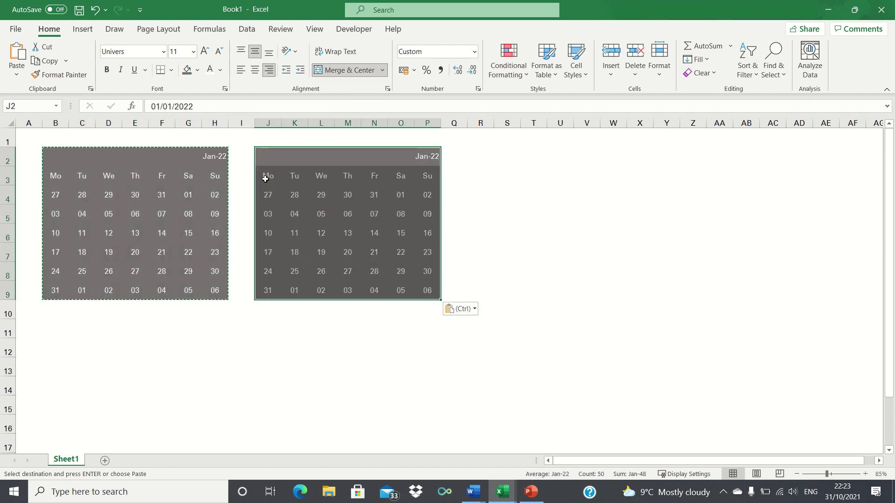
Clear the copy marquee and move to J4 in the pasted calendar.
key("Escape")
left_click(265, 179)
key("Down")
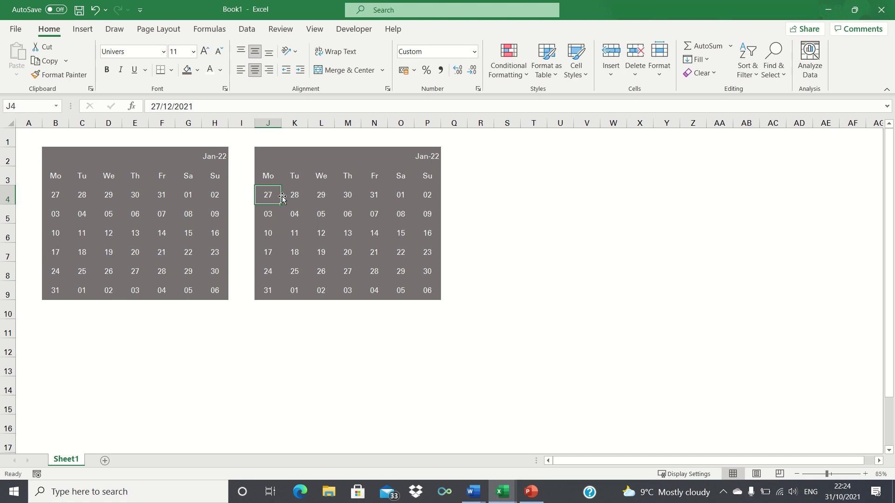
Enter =EDATE(B2,1) in the merged J2 header so it reads Feb-22.
key("Up")
key("Up")
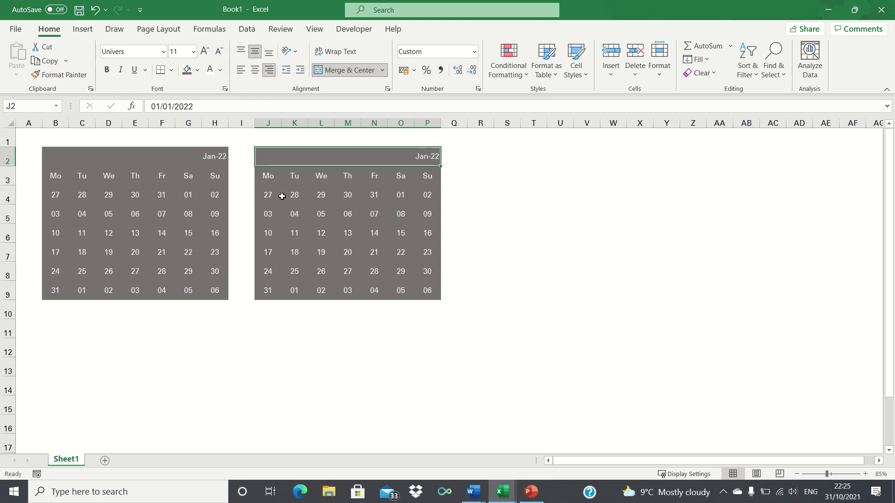
type("=edate(")
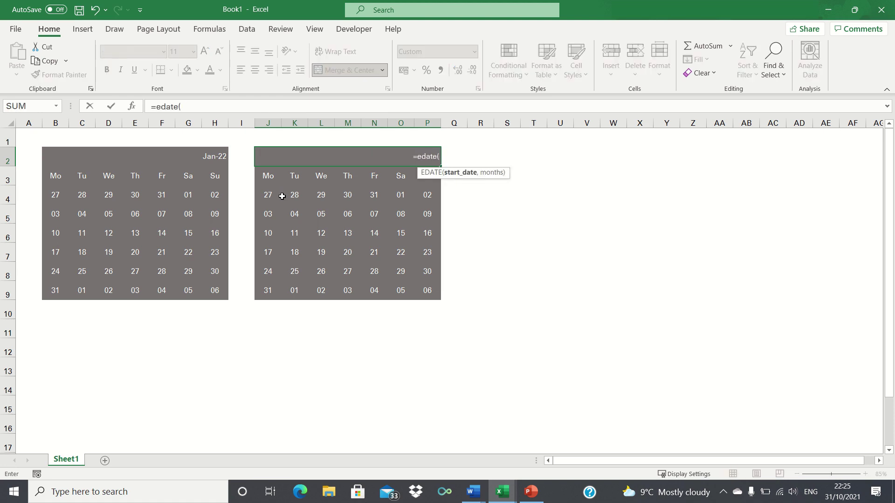
key("Left")
key("Left")
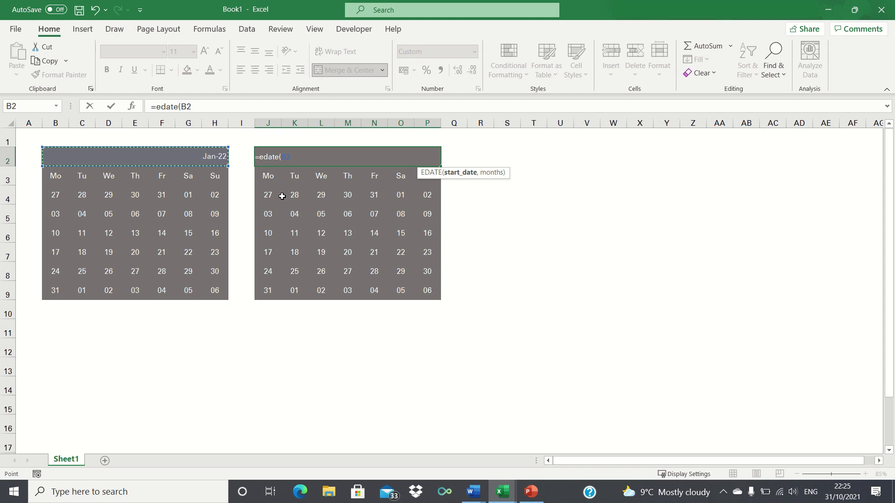
type(",1")
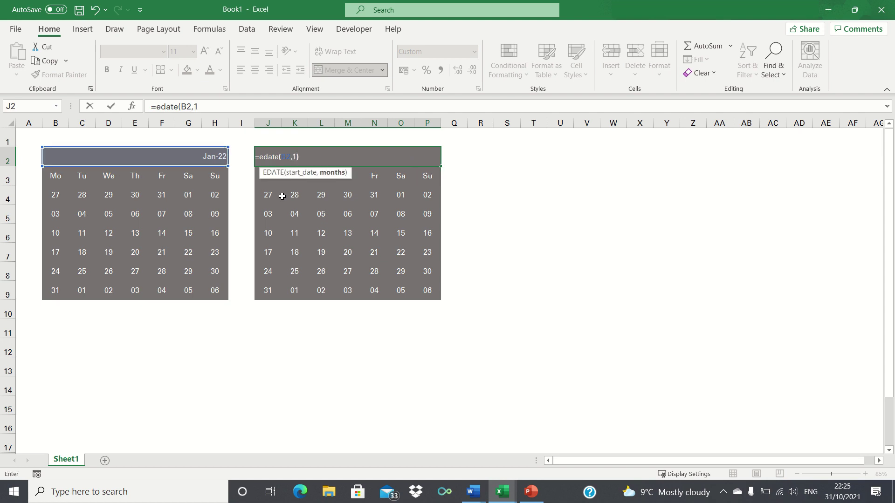
type(")")
key("Return")
key("Down")
key("Right")
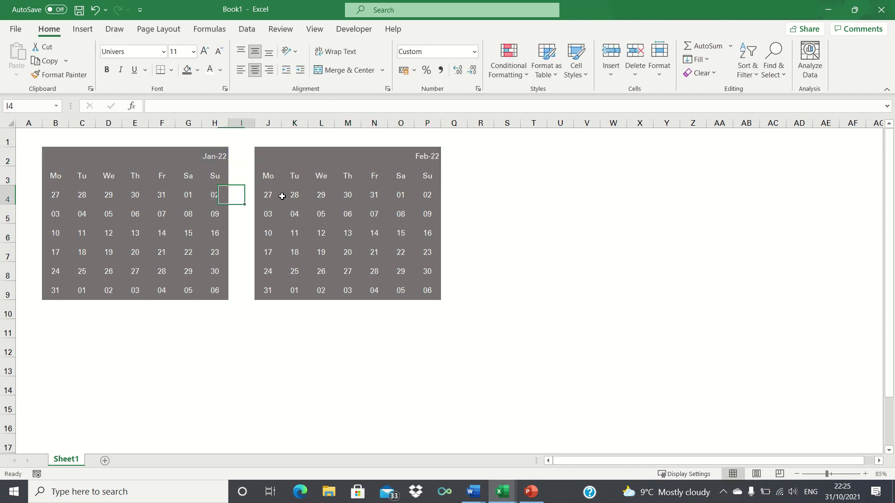
key("Right")
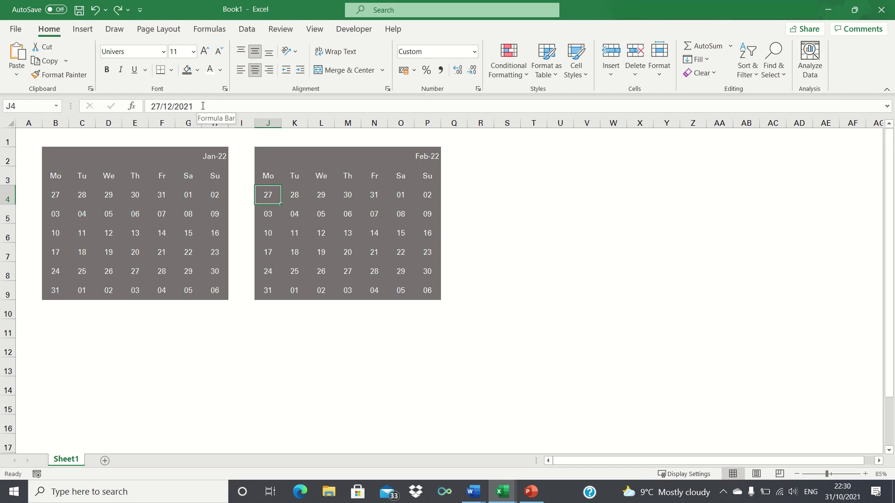
Replace J4's fixed date with =IF(AND(DAY(B9)<10,DAY(B9)<>1),B8,B9) so February starts at 31.
left_click_drag(195, 106, 112, 102)
key("BackSpace")
key("ctrl+v")
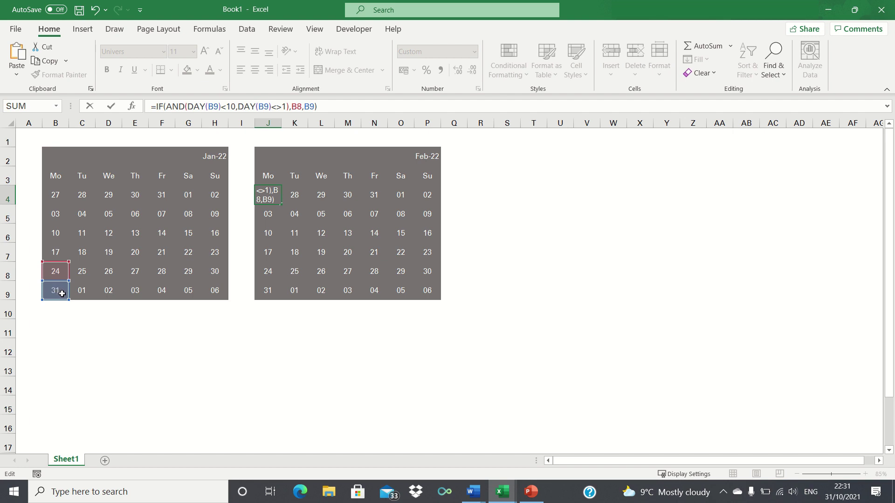
key("Return")
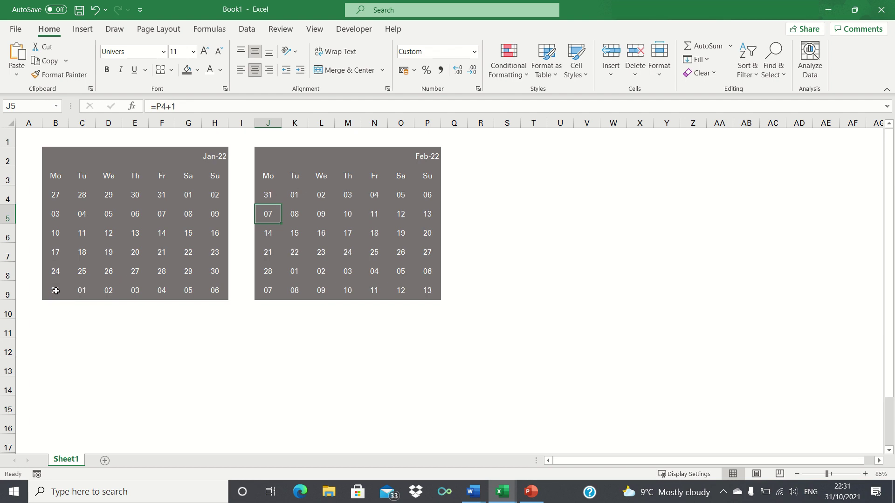
key("ctrl+z")
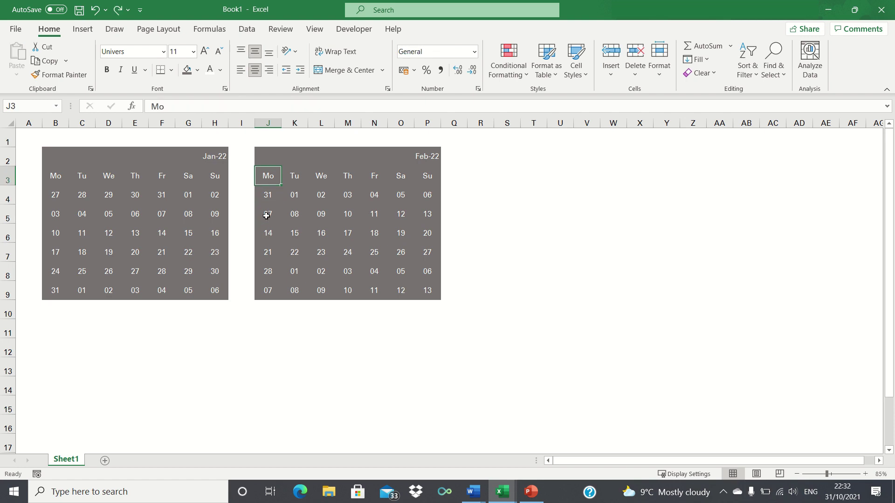
Copy the February calendar block and paste it at R2 to create Mar-22.
key("Up")
key("Up")
key("Up")
key("ctrl+a")
key("ctrl+c")
key("Right")
key("Right")
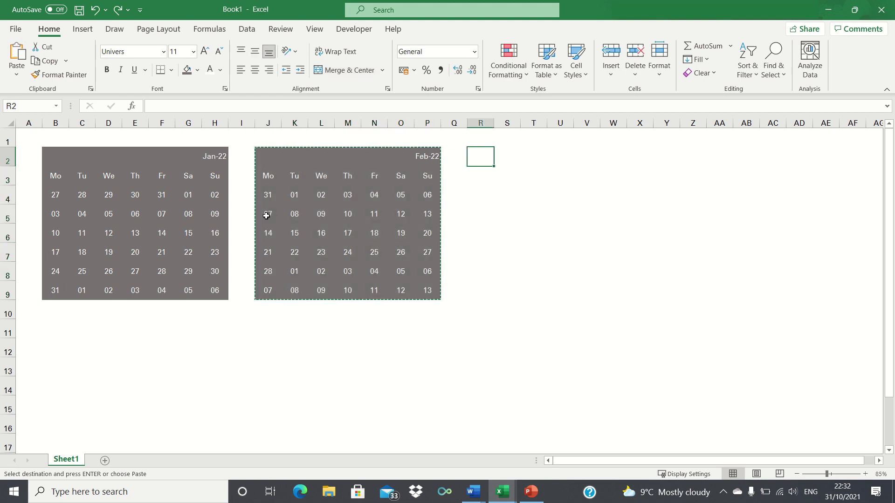
key("ctrl+v")
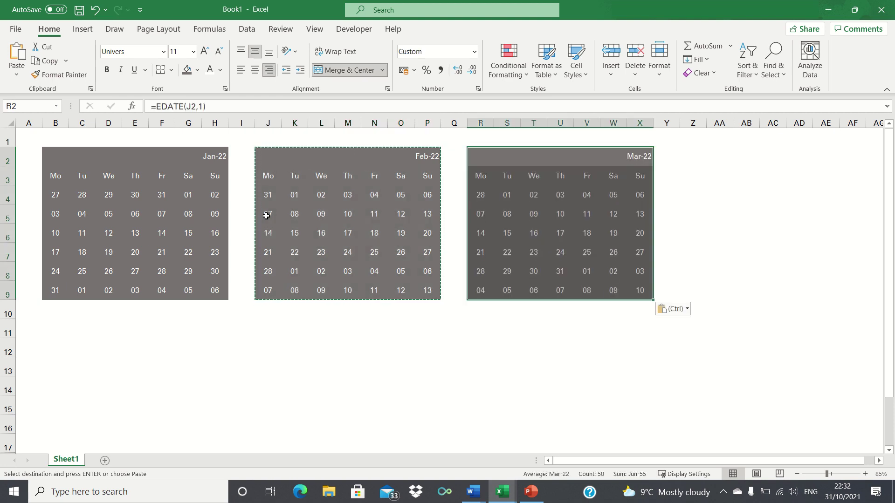
key("Escape")
key("Down")
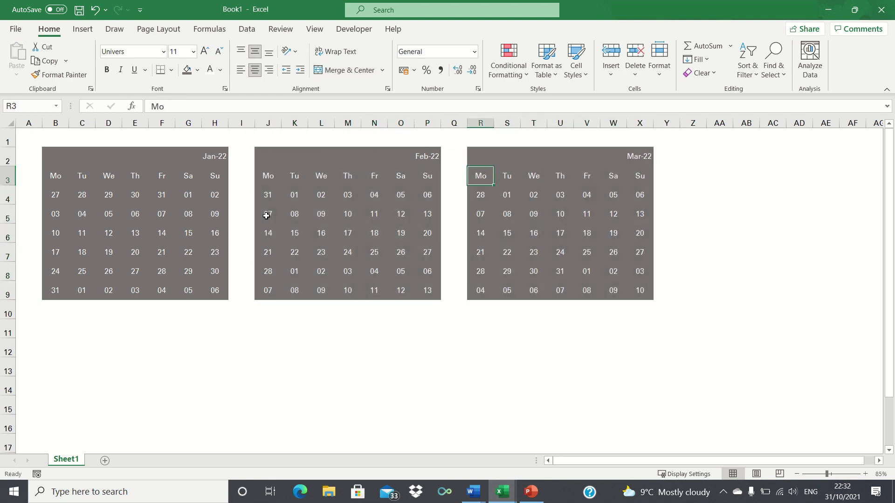
key("Down")
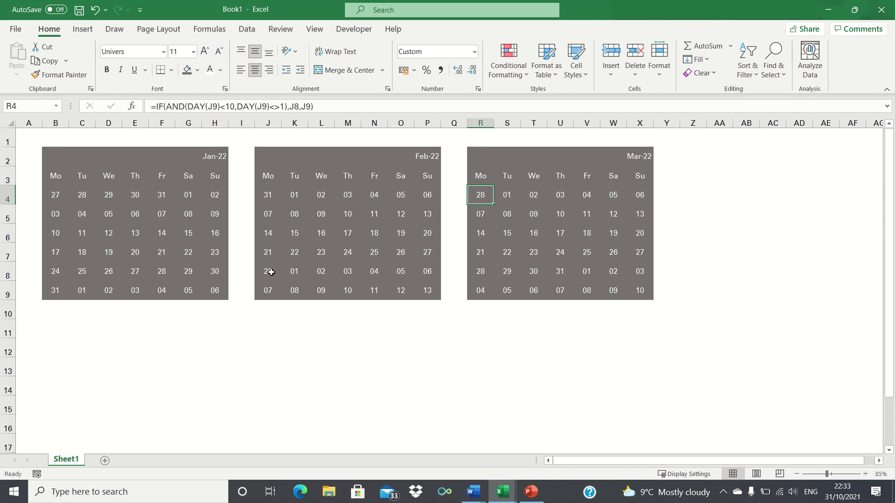
Copy the March calendar block R2:X9 and paste it at Z2 to create April.
key("Up")
key("Up")
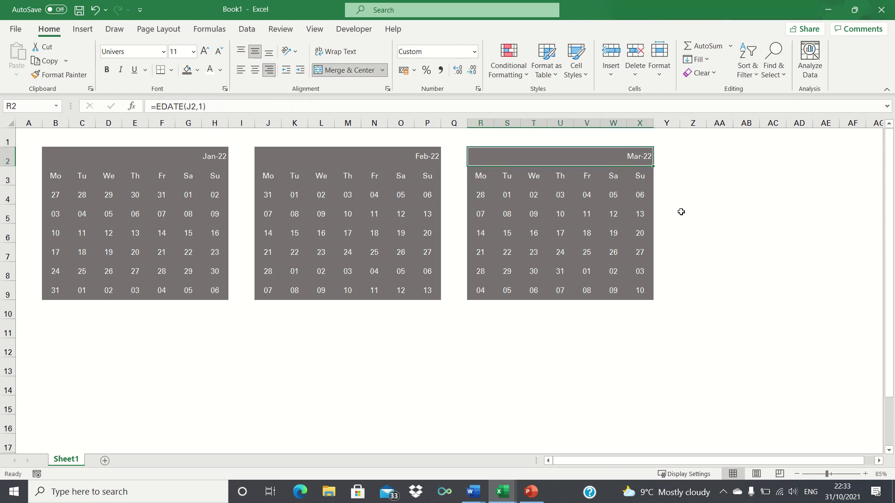
key("ctrl+shift+Down")
key("ctrl+c")
key("Right")
key("Right")
key("ctrl+v")
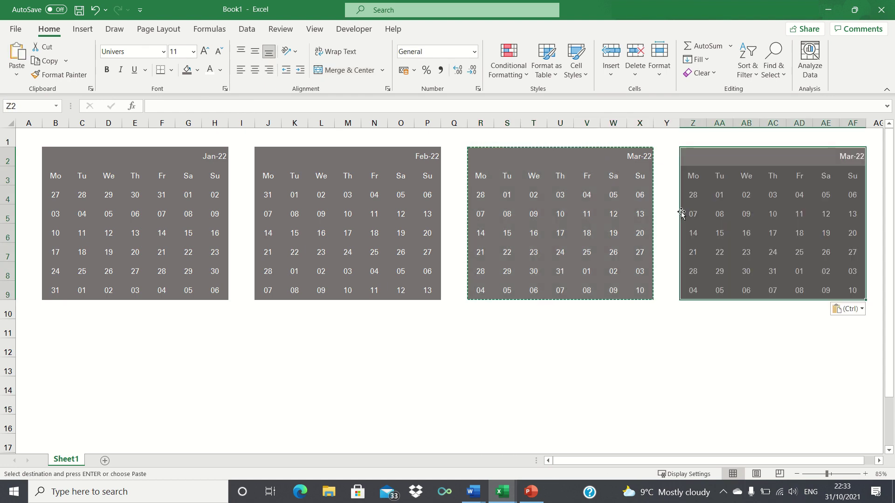
Paste more copies at AH2, AP2, AX2 and BF2 for May, June, July and beyond.
key("Right")
key("Right")
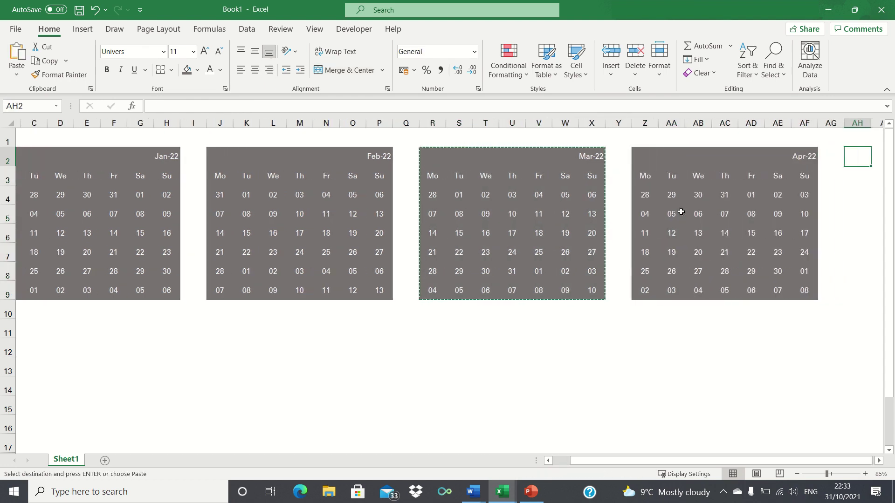
key("ctrl+v")
key("Right")
key("Right")
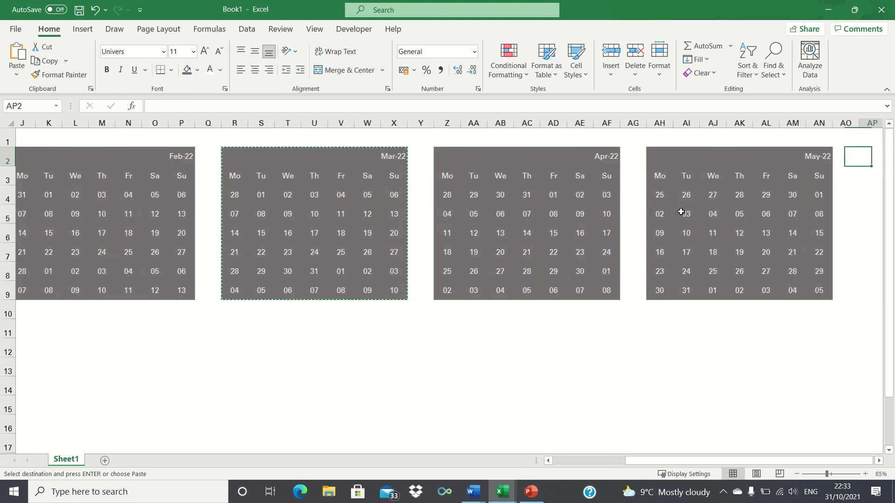
key("ctrl+v")
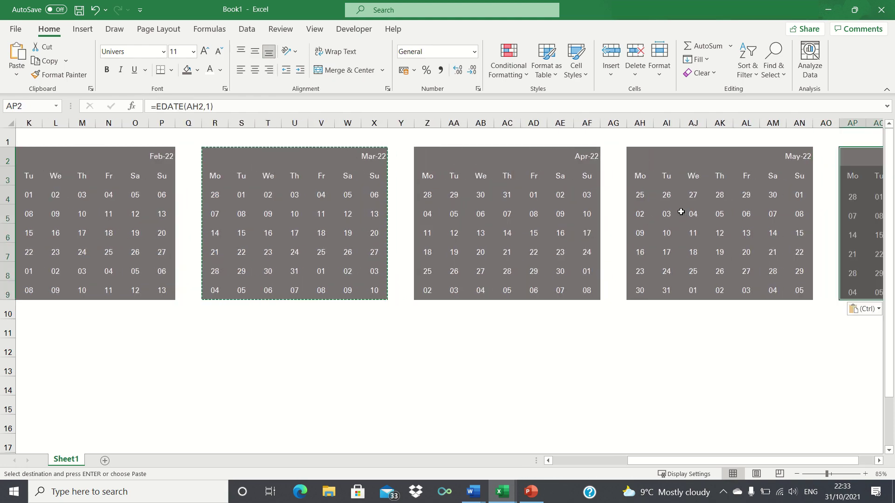
key("Right")
key("Right")
key("ctrl+v")
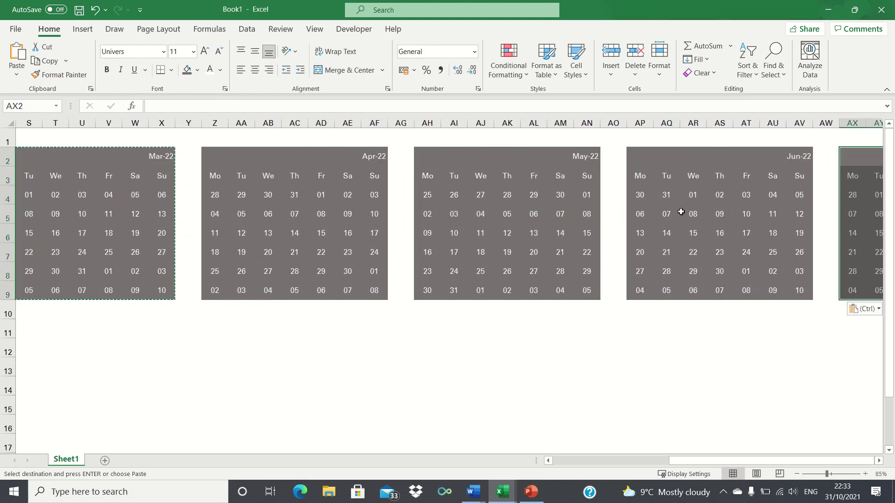
key("Right")
key("Right")
key("ctrl+v")
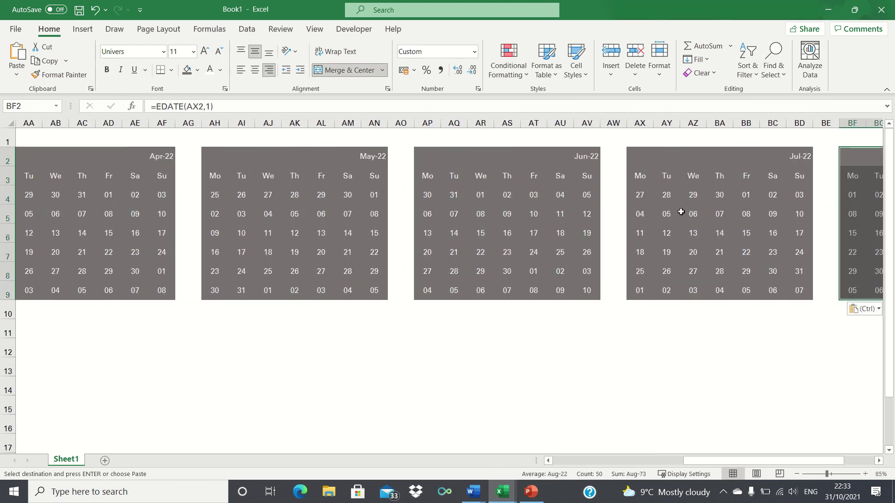
key("Escape")
key("Left")
key("Left")
key("Left")
key("Left")
key("Left")
key("Left")
key("Left")
key("Left")
key("Left")
key("Left")
key("Left")
key("Left")
key("Left")
key("Left")
key("Left")
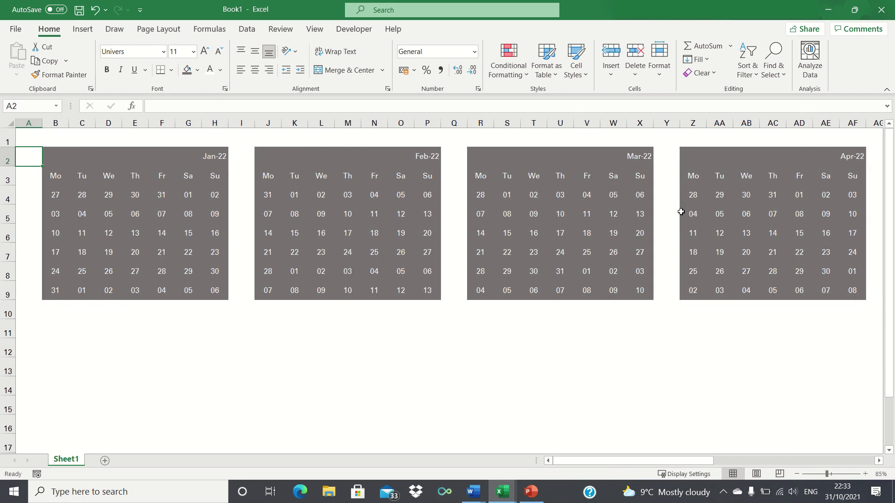